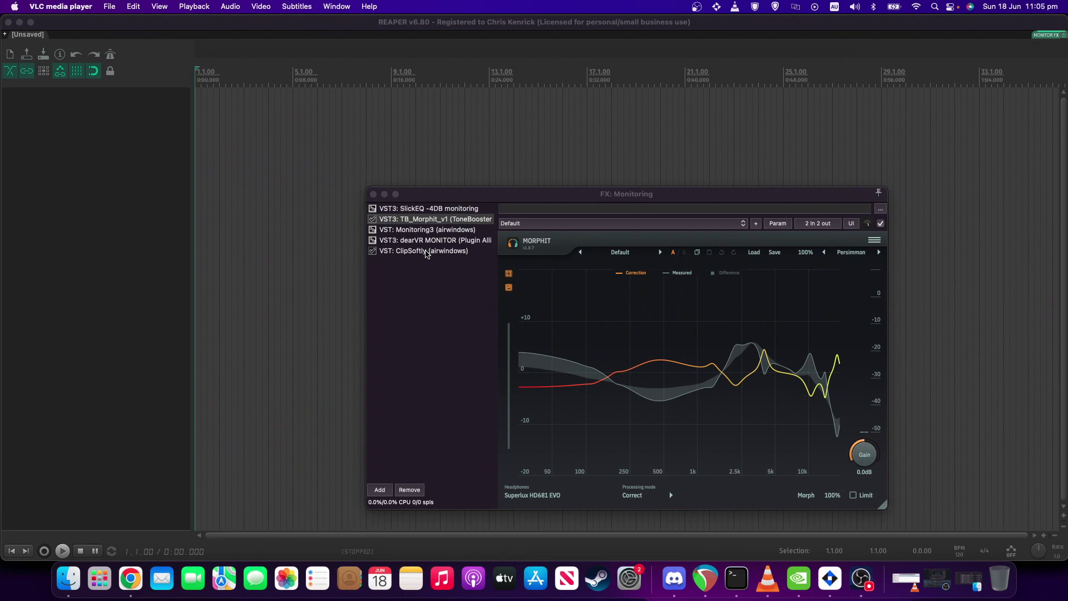
Select VST: ClipSoftly (airwindows) in the FX: Monitoring list to display its settings.
click(426, 252)
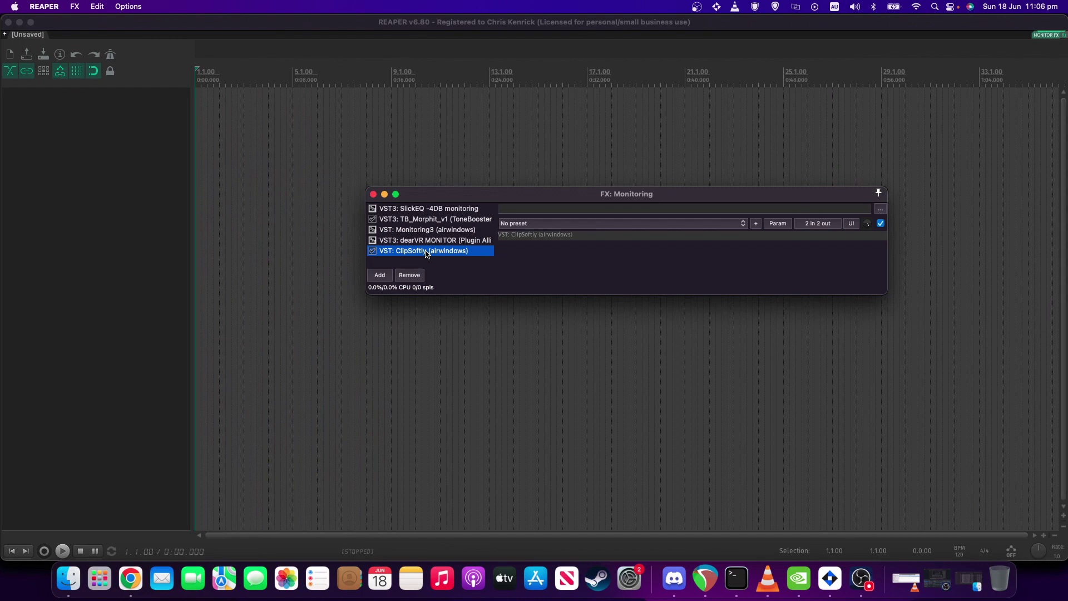
Toggle Monitoring3 from offline back to online in the monitoring chain.
click(462, 230)
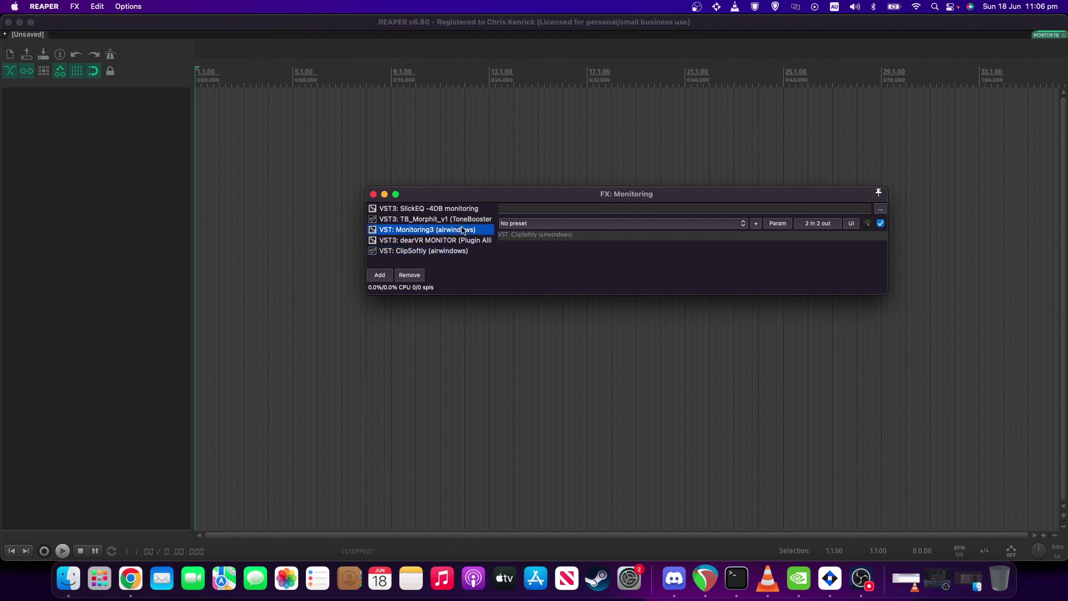
right_click(434, 231)
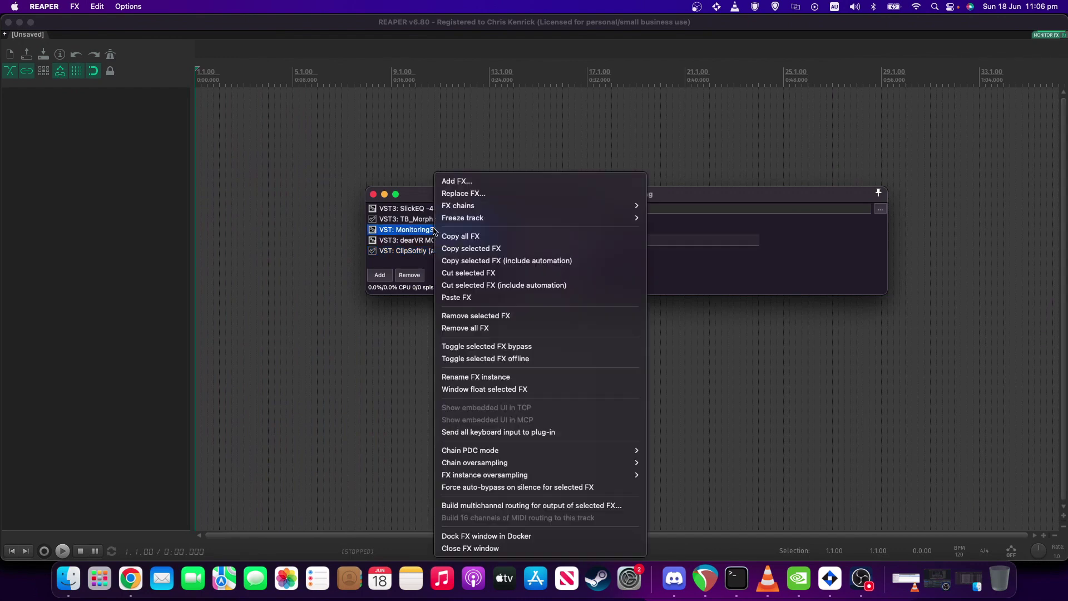
click(487, 349)
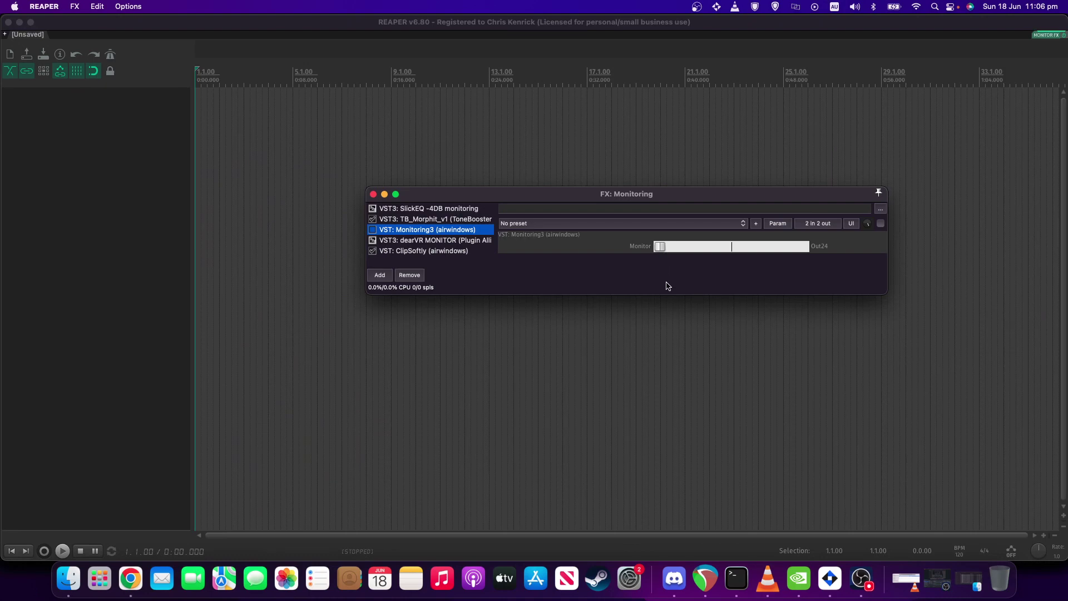
Set Monitoring3's Monitor mode slider to Phone.
drag(660, 248, 708, 246)
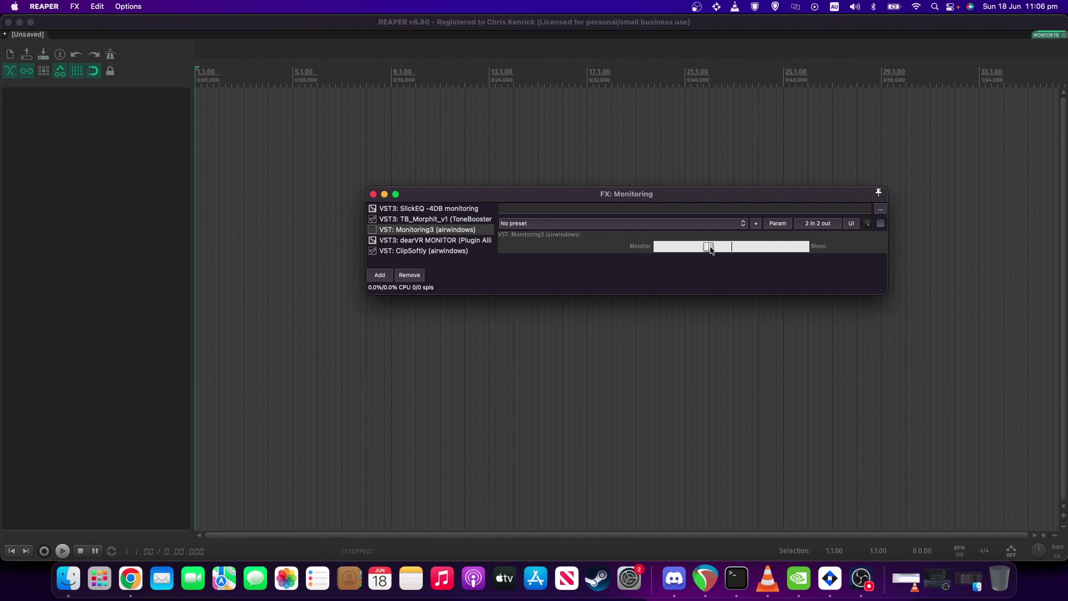
drag(710, 250, 745, 254)
mouse_move(743, 251)
mouse_down()
mouse_move(758, 254)
mouse_move(647, 256)
mouse_move(790, 259)
mouse_move(757, 262)
mouse_up()
Switch TB_Morphit's Processing mode to Simulate for the Apple EarBuds (iPod) target curve.
click(470, 220)
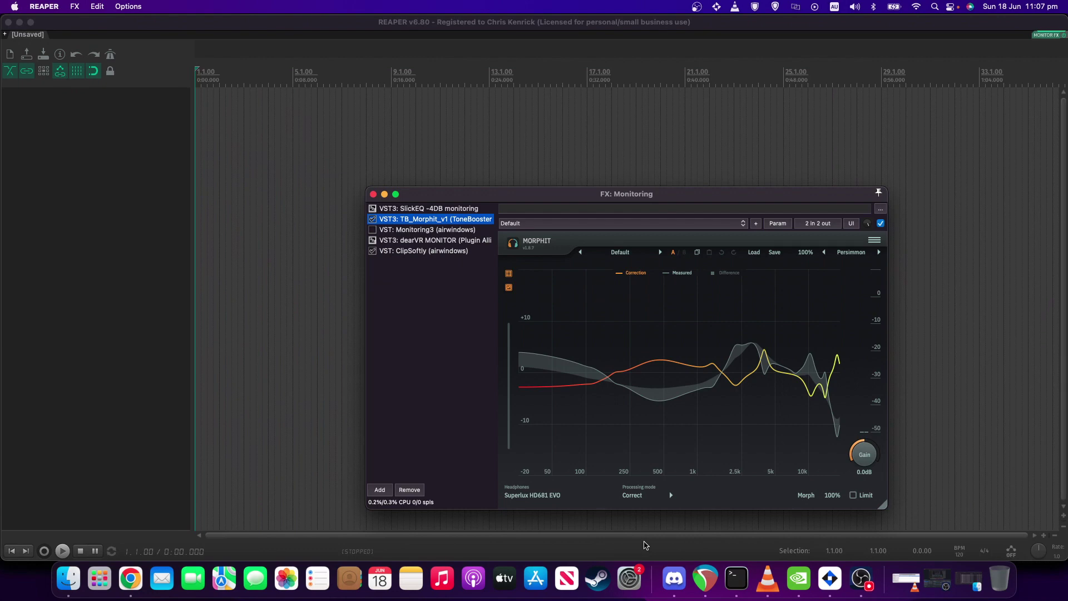
click(634, 495)
click(647, 468)
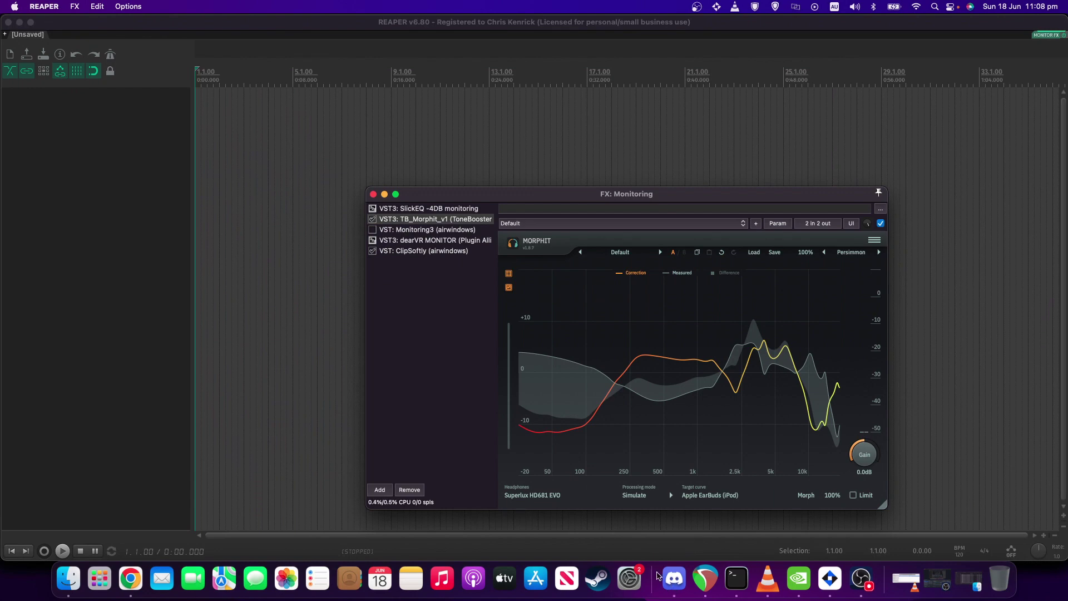
Set Morphit's Processing mode back to Correct and reset its output gain to 0.0 dB.
click(635, 497)
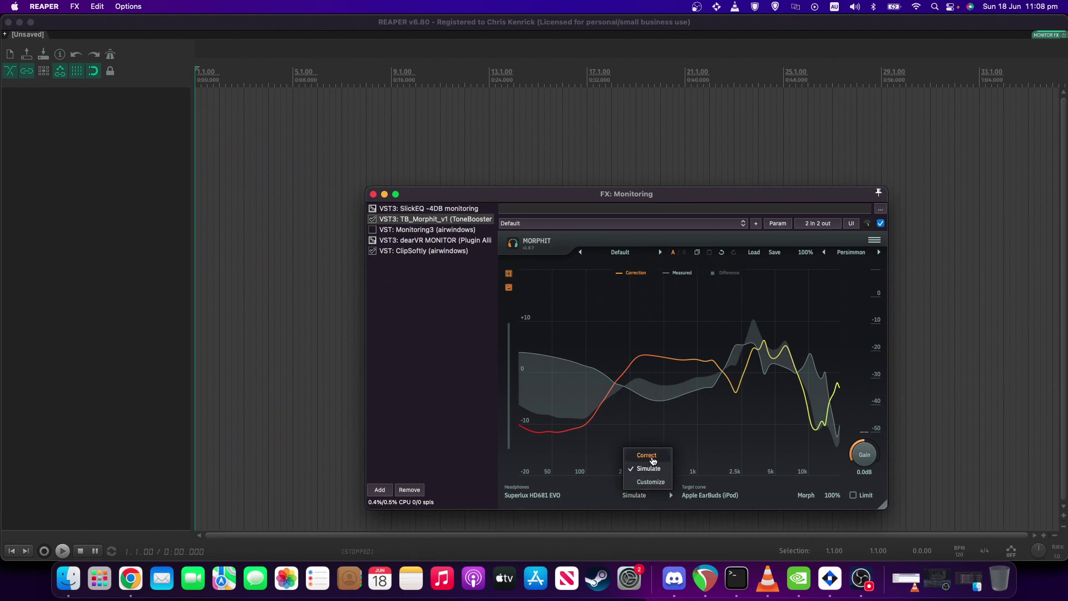
click(653, 460)
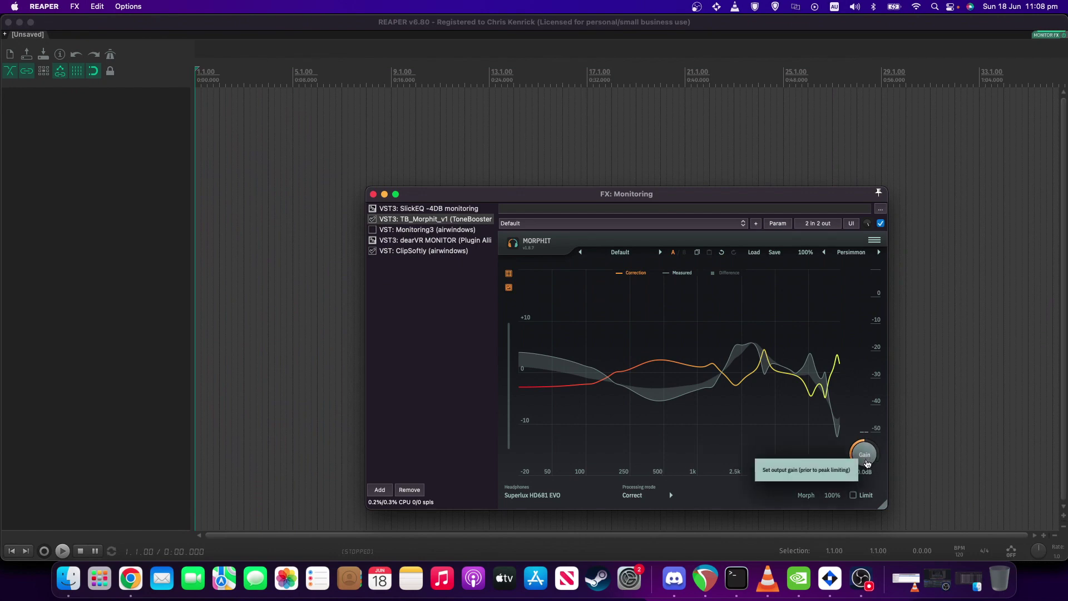
drag(866, 463, 863, 416)
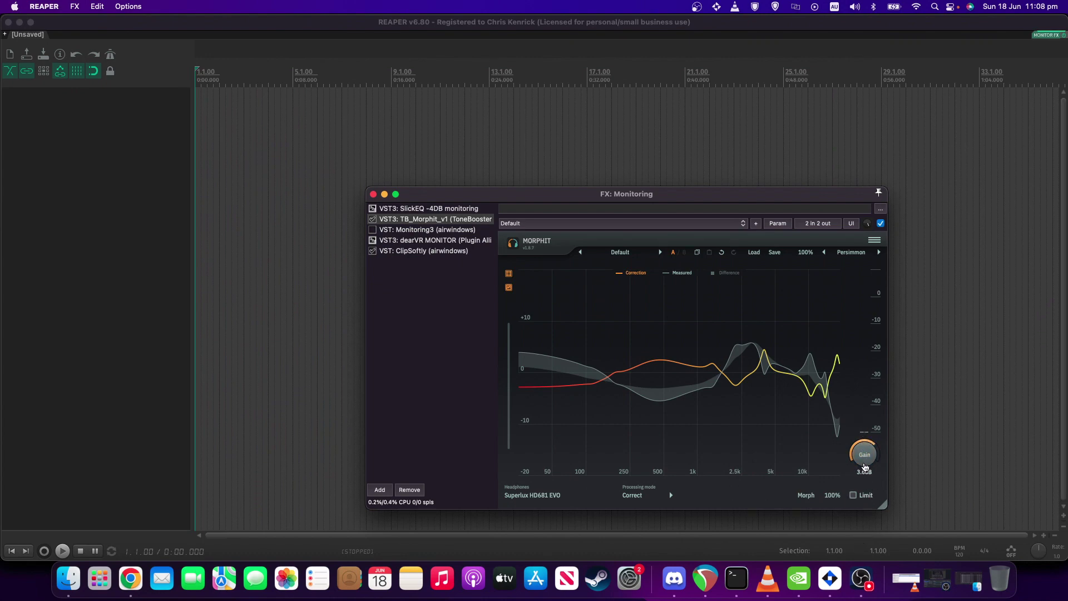
double_click(864, 466)
Bypass TB_Morphit, toggle SlickEQ back online, and close SlickEQ's registration banner.
click(372, 222)
click(432, 209)
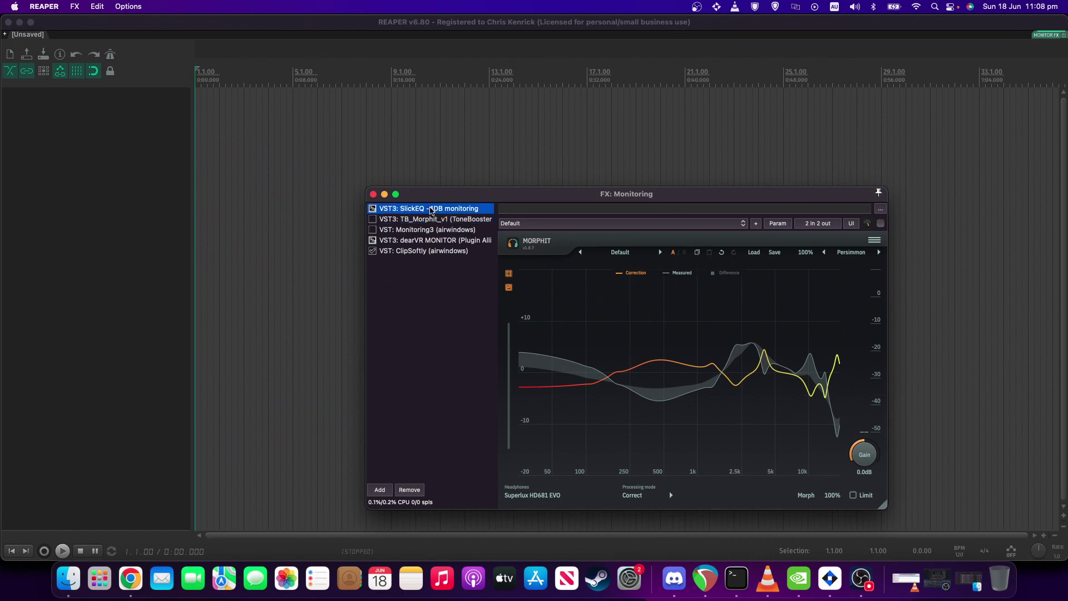
right_click(432, 211)
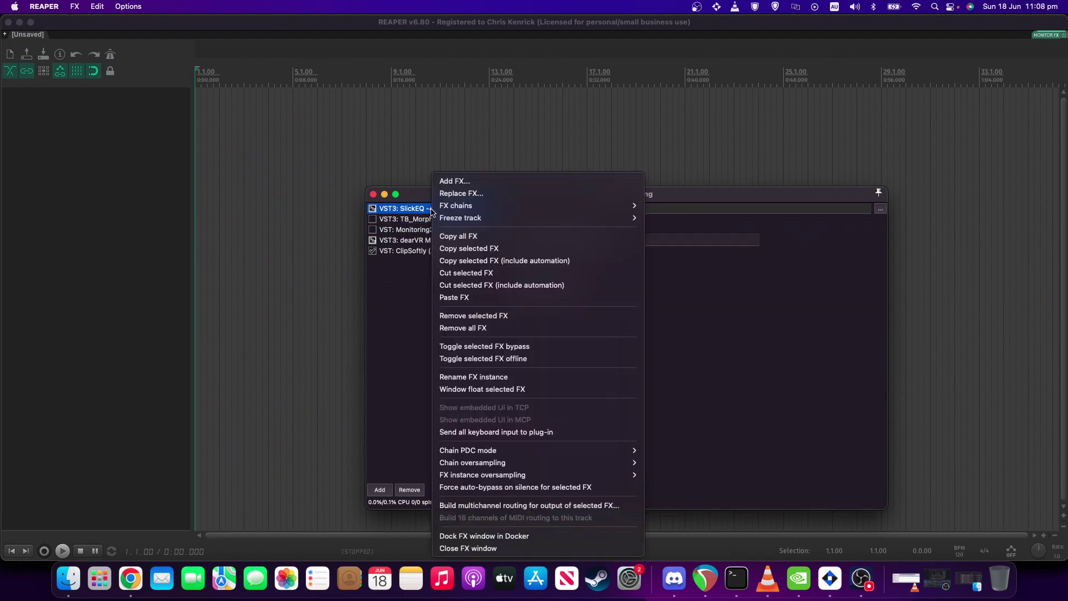
click(524, 359)
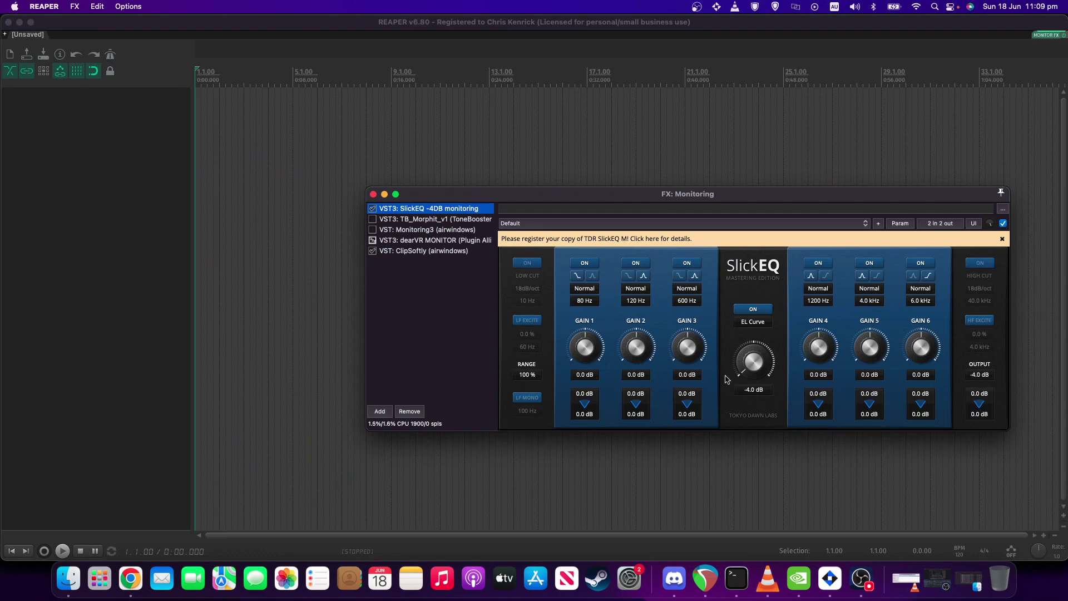
click(1002, 238)
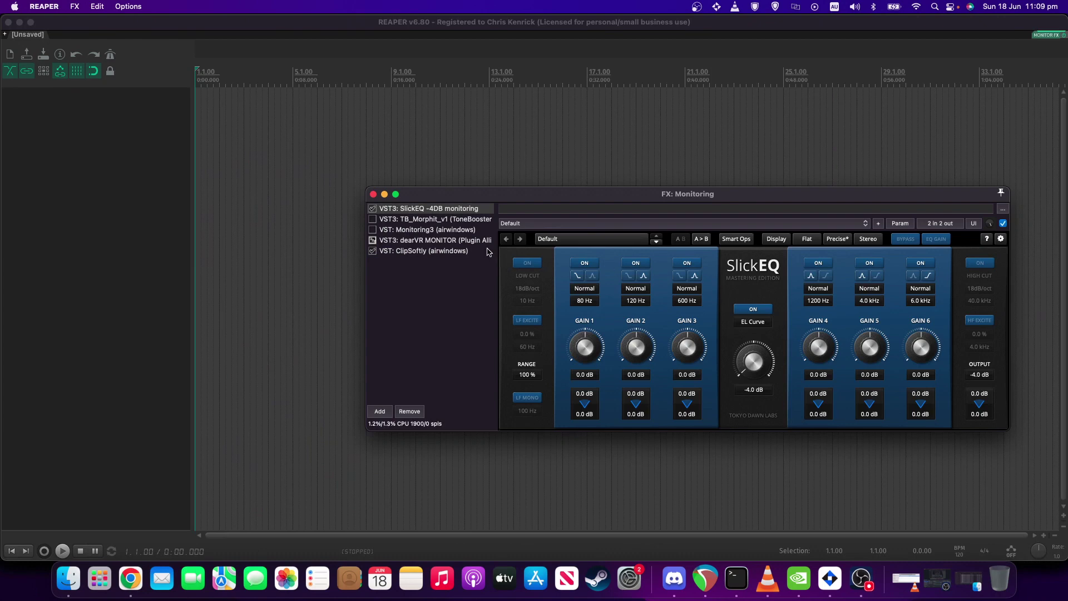
Toggle dearVR MONITOR from offline back to online in the monitoring chain.
click(450, 241)
right_click(450, 241)
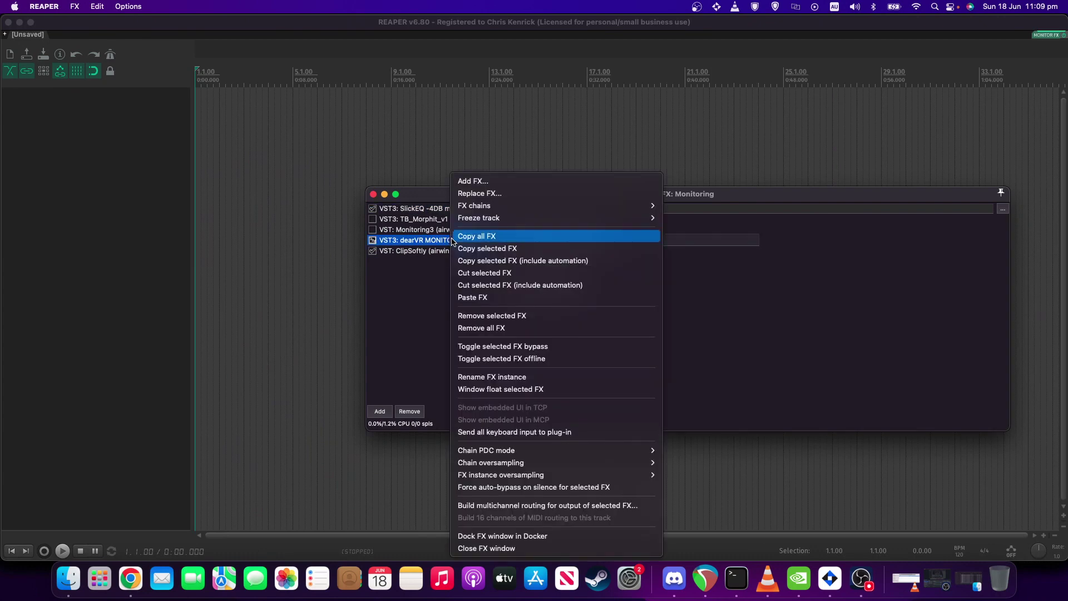
click(566, 357)
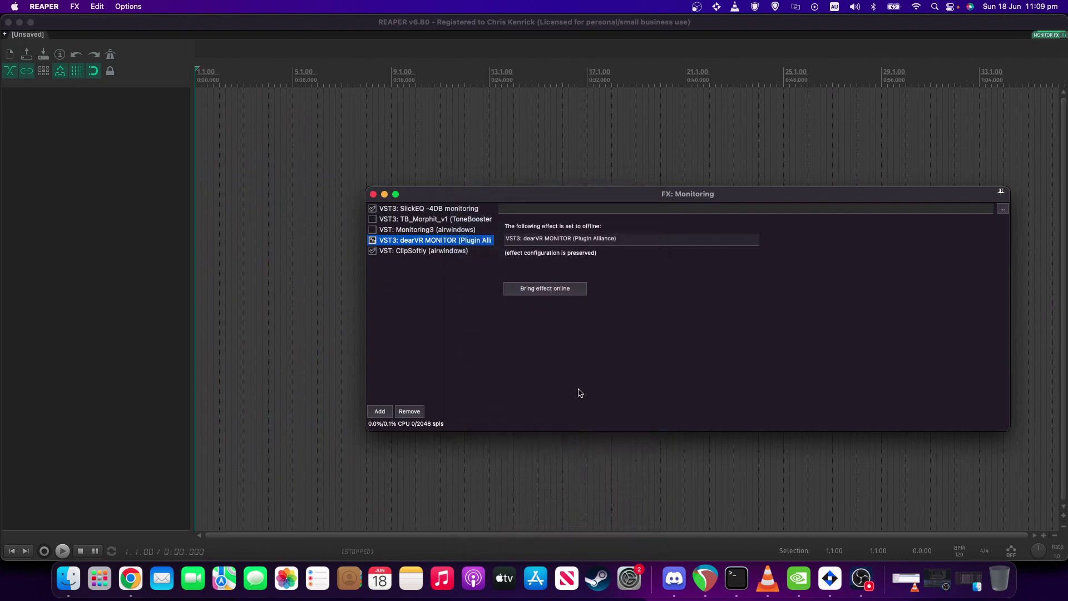
key(ctrl+shift+b)
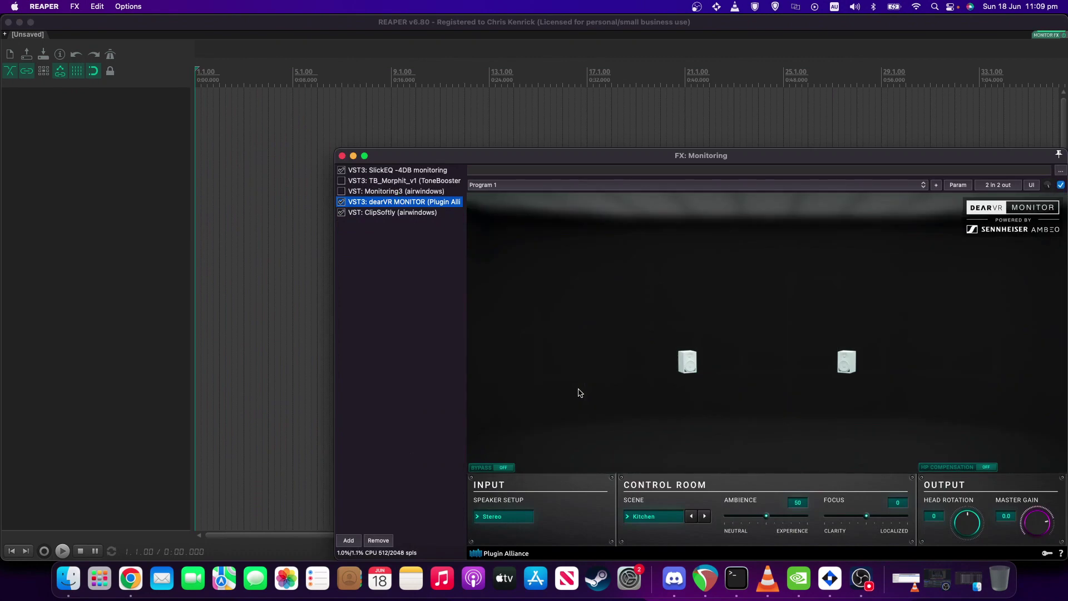
Choose the Mix Room A scene in dearVR MONITOR and shift the FX window left.
click(650, 516)
click(664, 323)
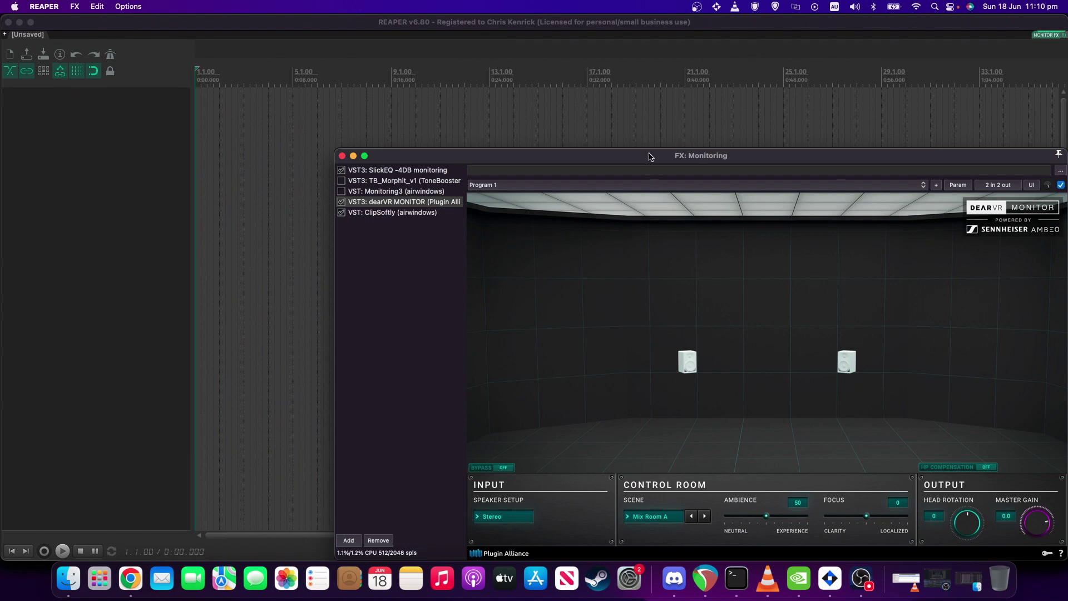
drag(651, 156, 548, 156)
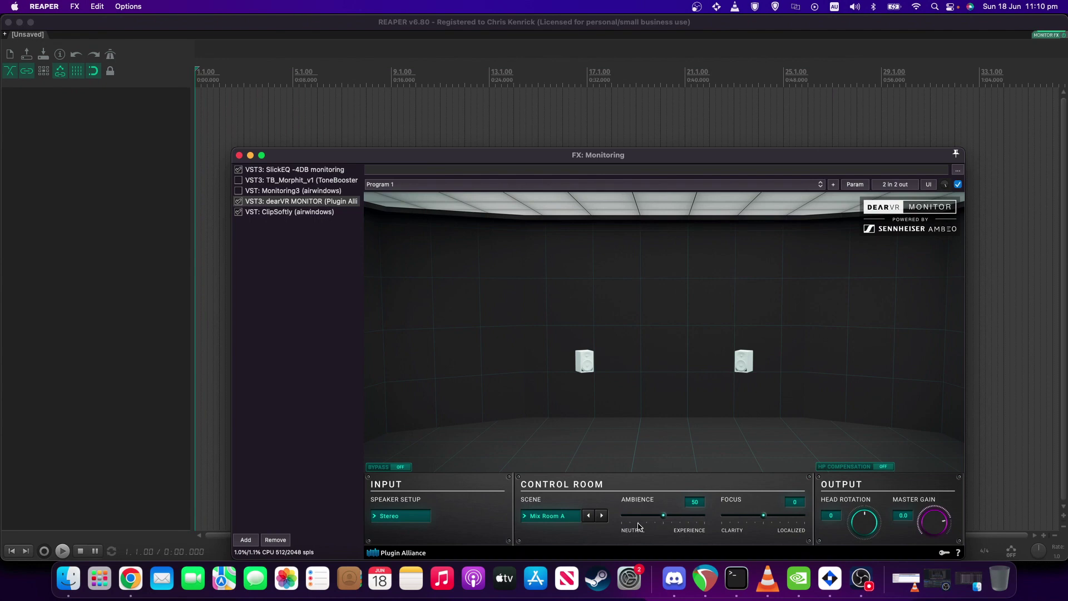
click(578, 517)
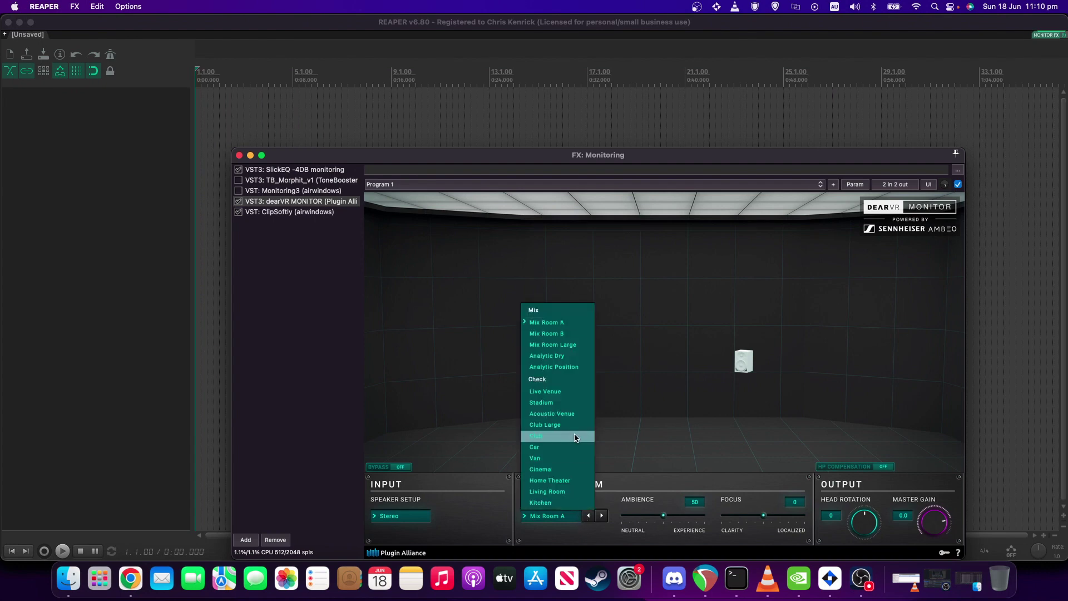
click(562, 491)
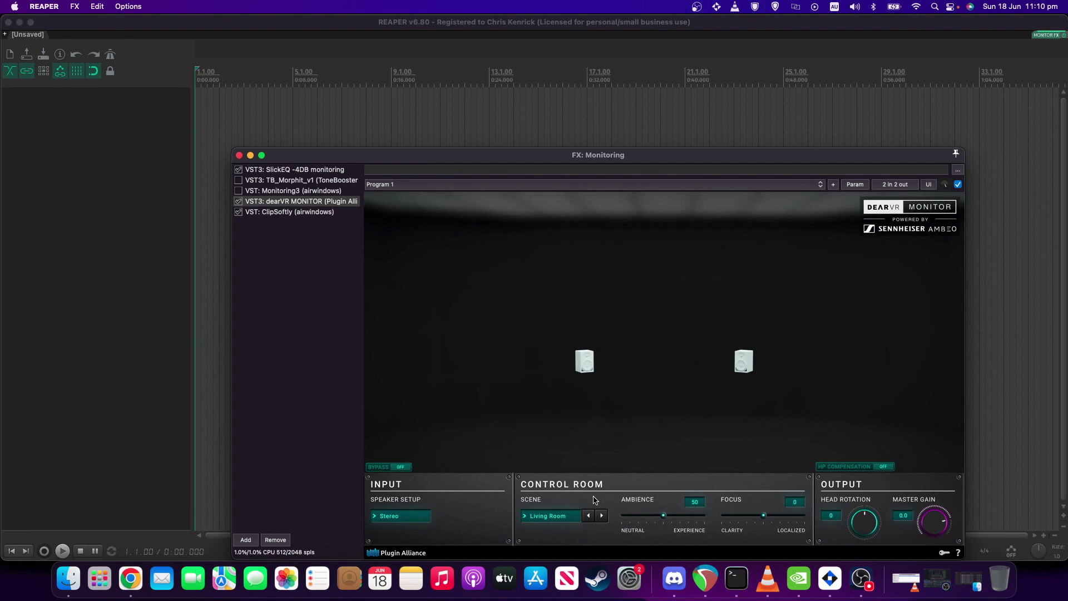
click(601, 516)
click(601, 517)
click(553, 517)
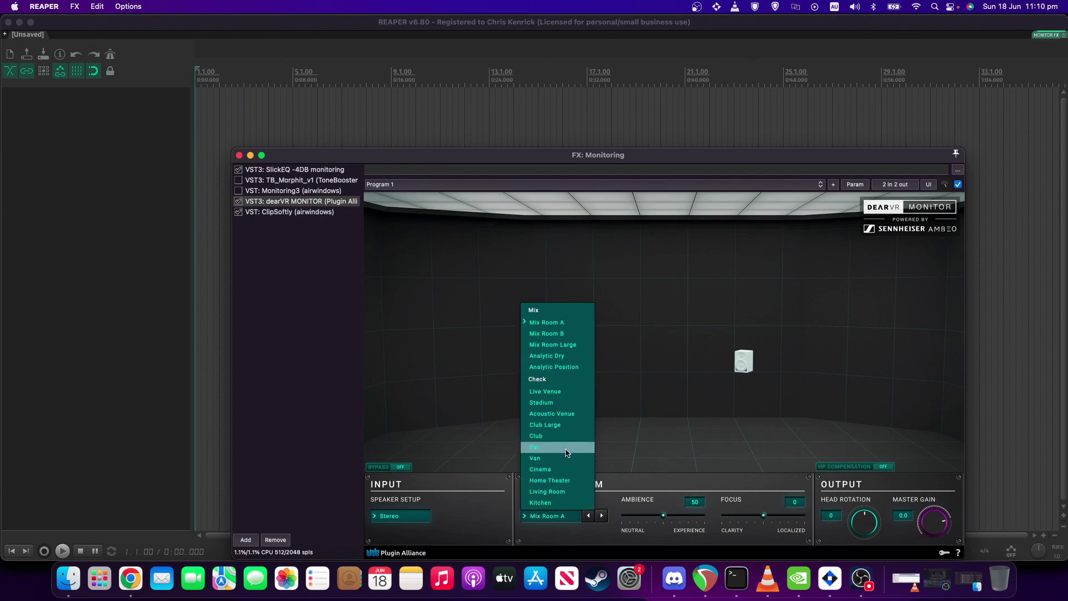
click(565, 448)
click(553, 516)
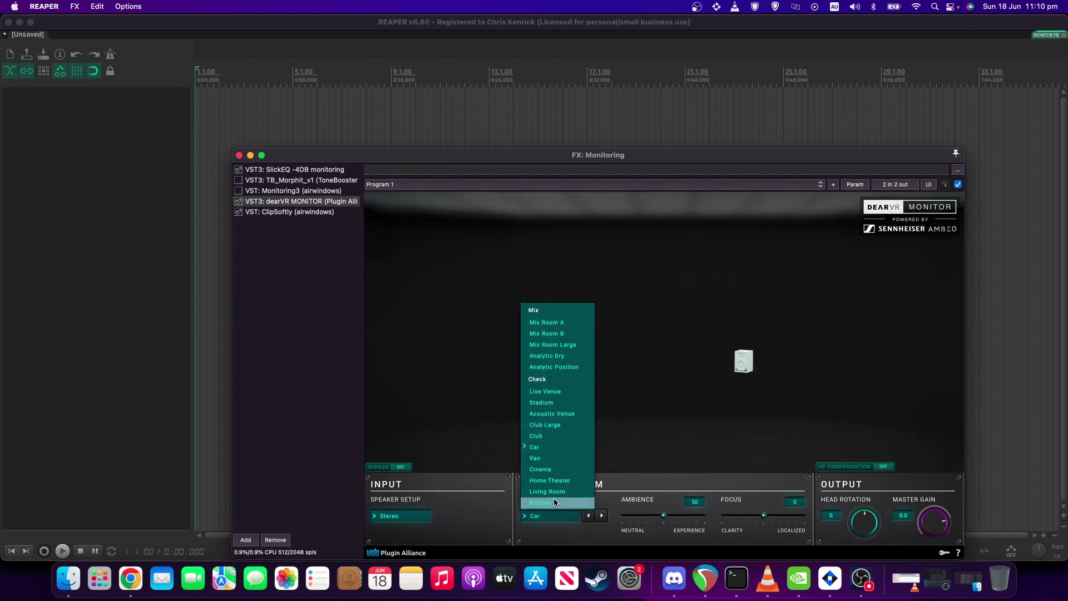
click(553, 465)
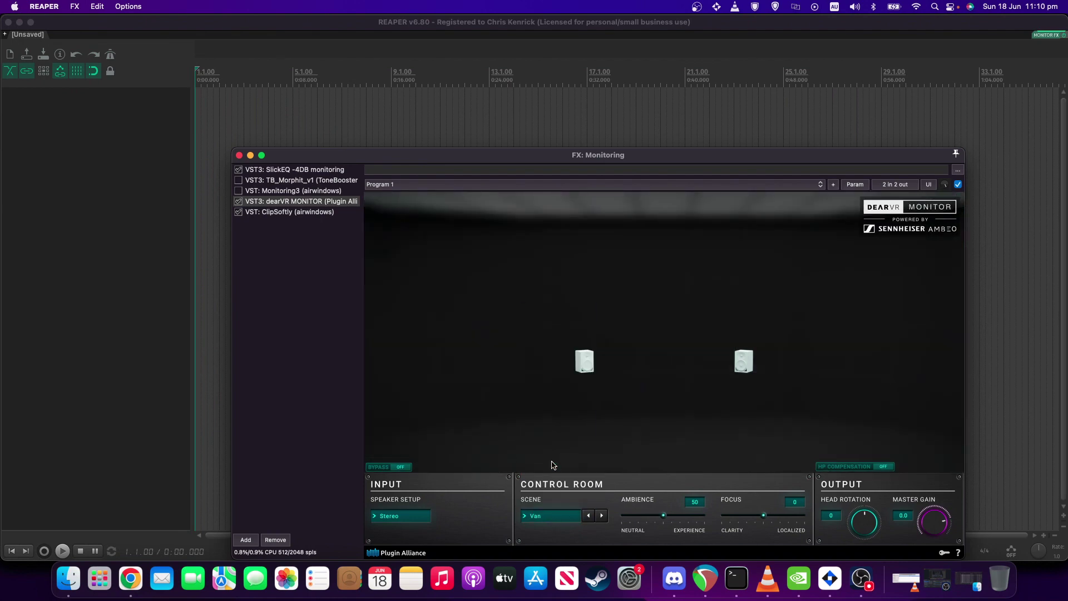
click(566, 517)
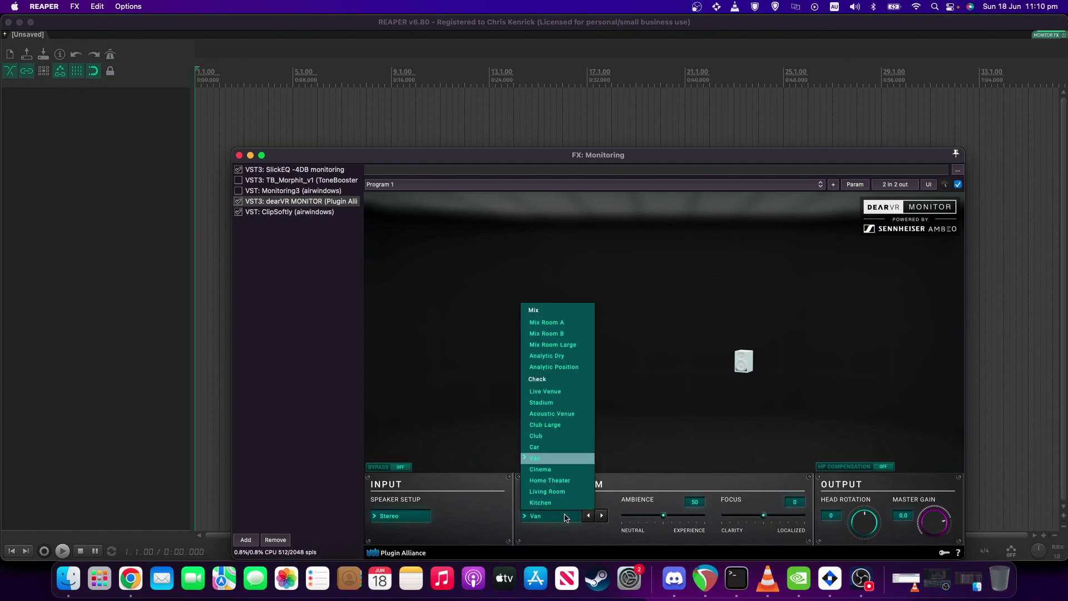
click(577, 322)
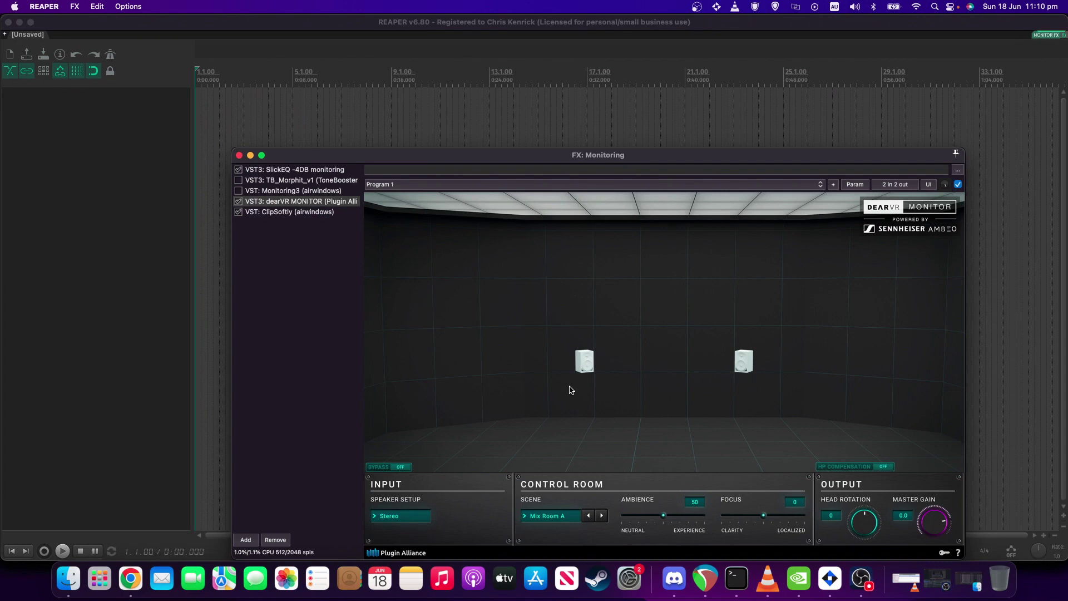